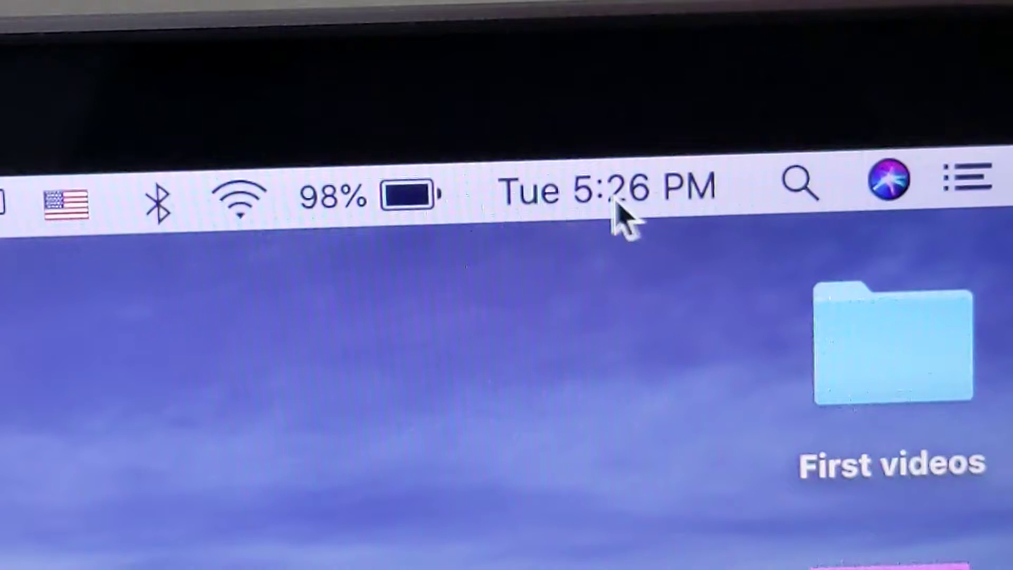
- Open the Date & Time preferences from the menu-bar clock's options
left_click(589, 198)
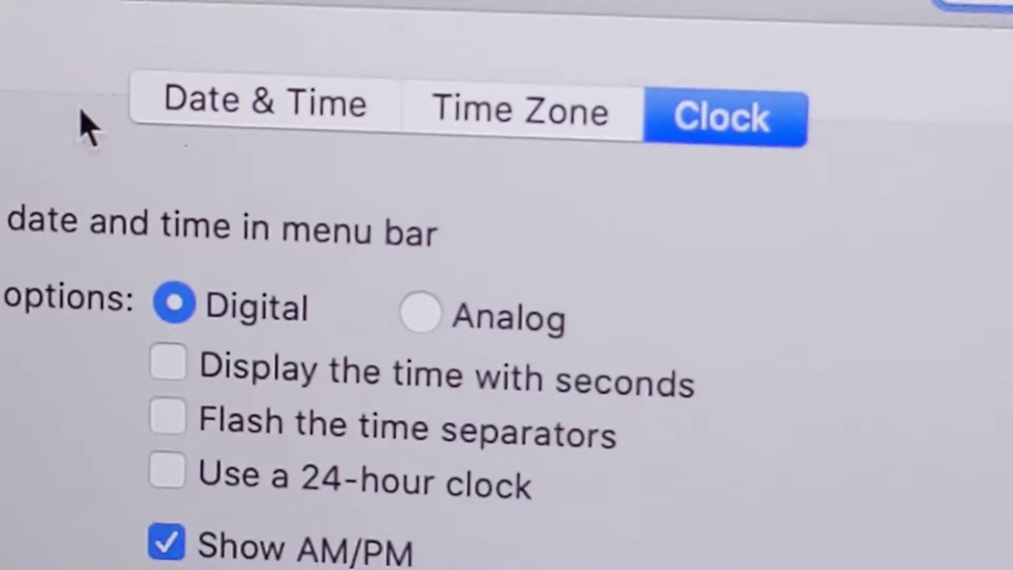
- Review the Time Zone and Clock settings, ending back on Date & Time
left_click(123, 131)
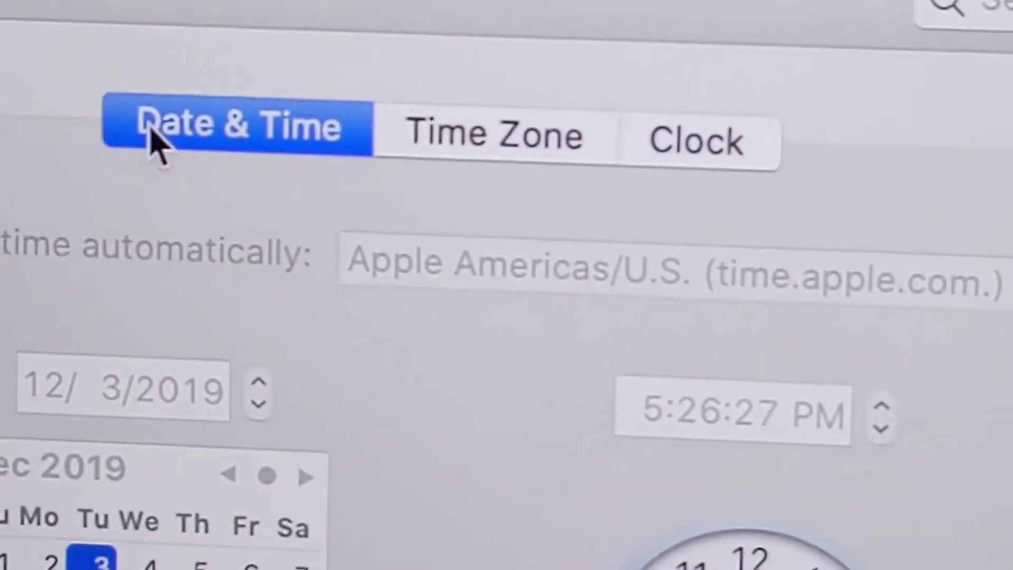
left_click(484, 146)
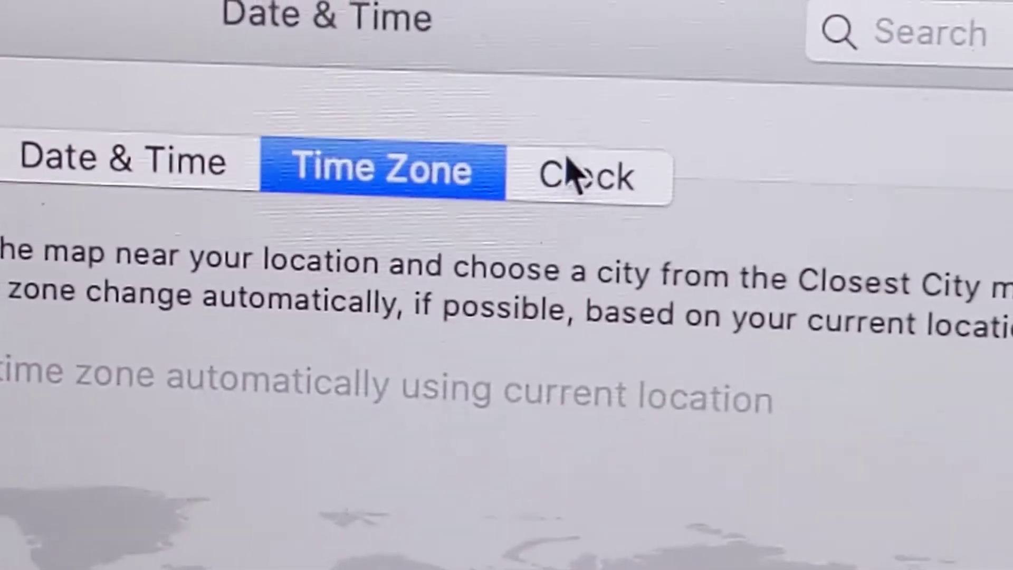
left_click(661, 155)
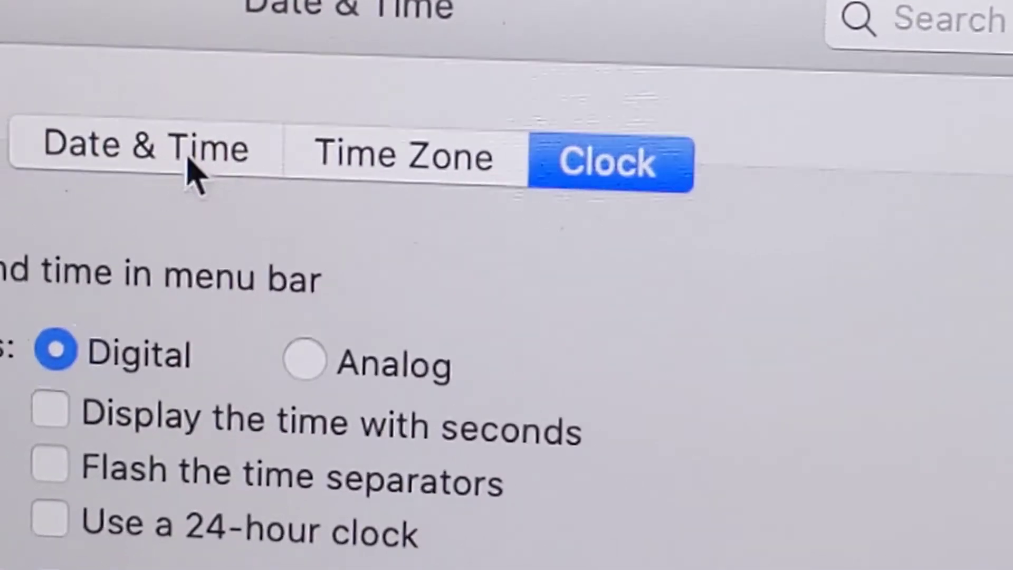
left_click(208, 170)
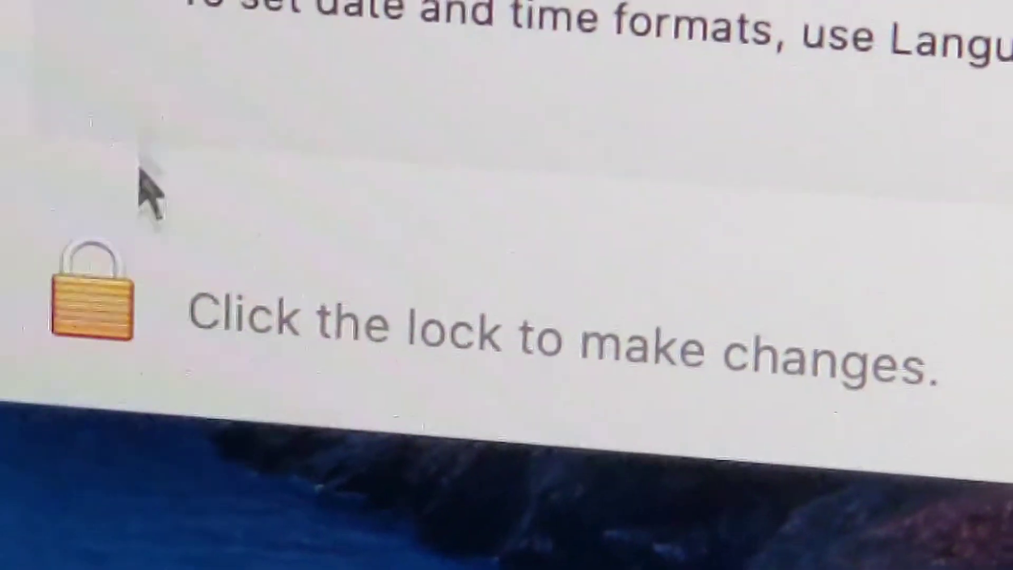
- Unlock the preferences via the lock icon, then return to Date & Time after viewing Time Zone
left_click(91, 341)
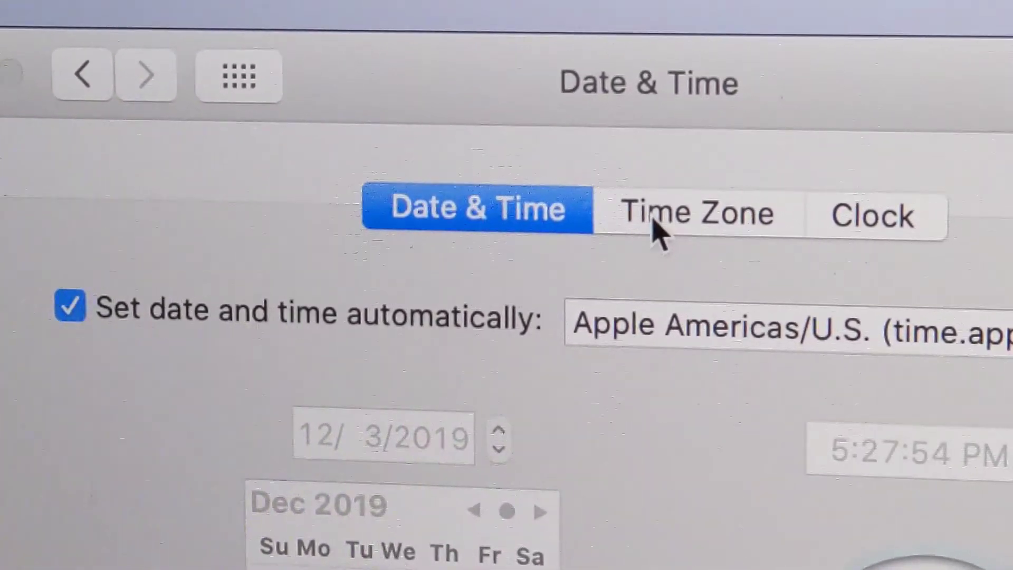
left_click(660, 231)
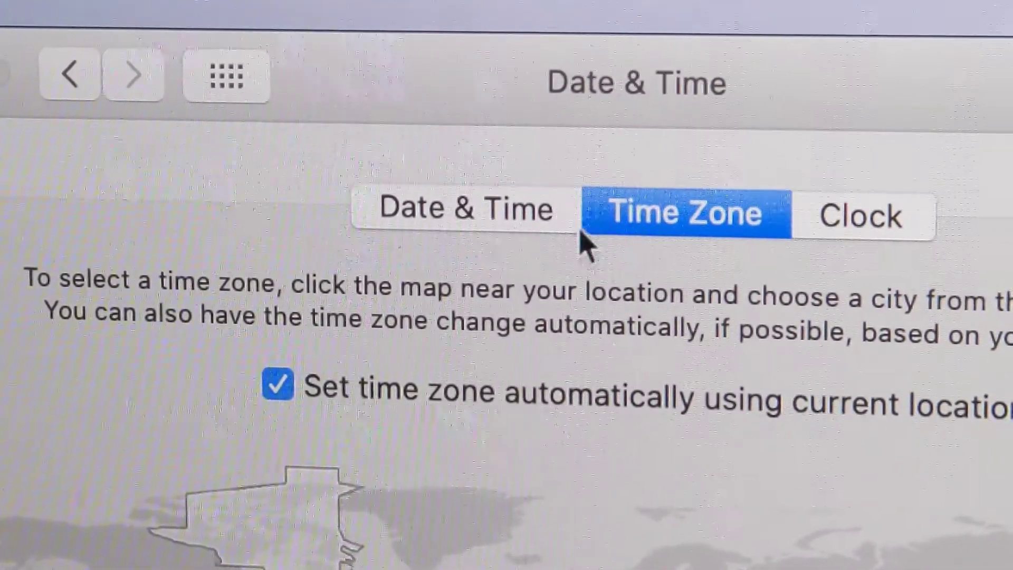
left_click(446, 227)
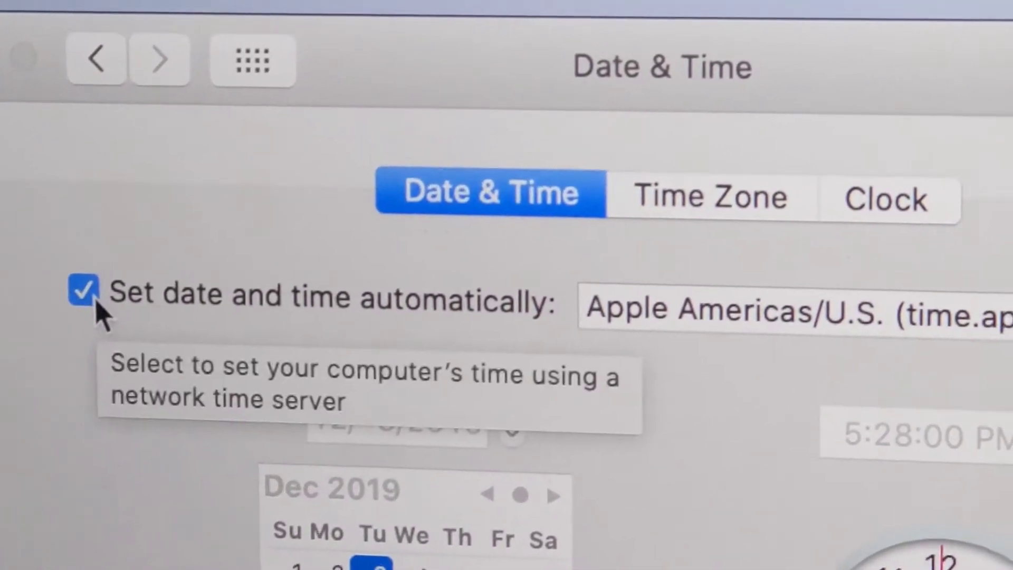
- Turn off 'Set date and time automatically' to allow manual setting
left_click(111, 276)
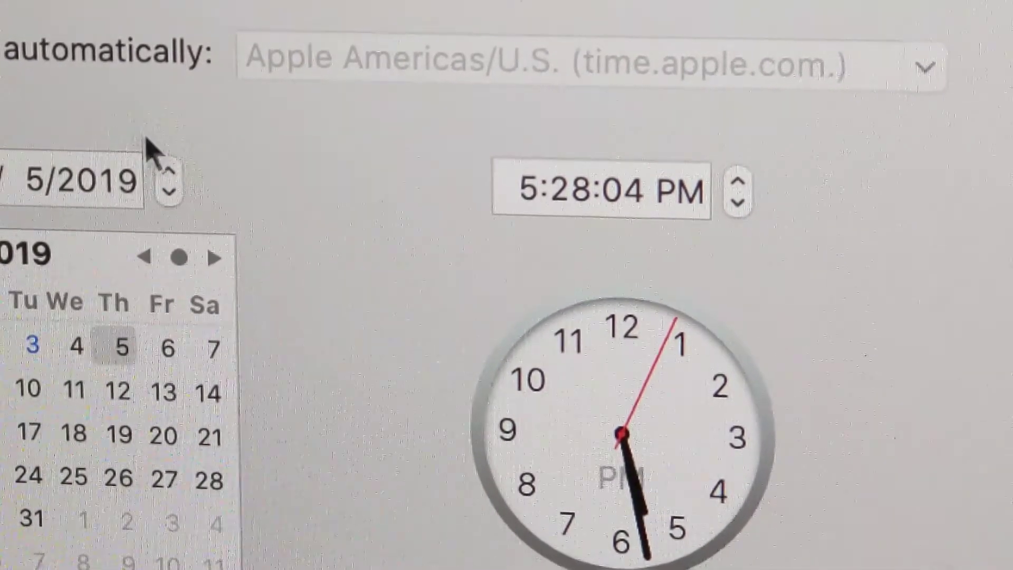
- Select the minutes of the 5:28 PM time for editing to 11
left_click(618, 190)
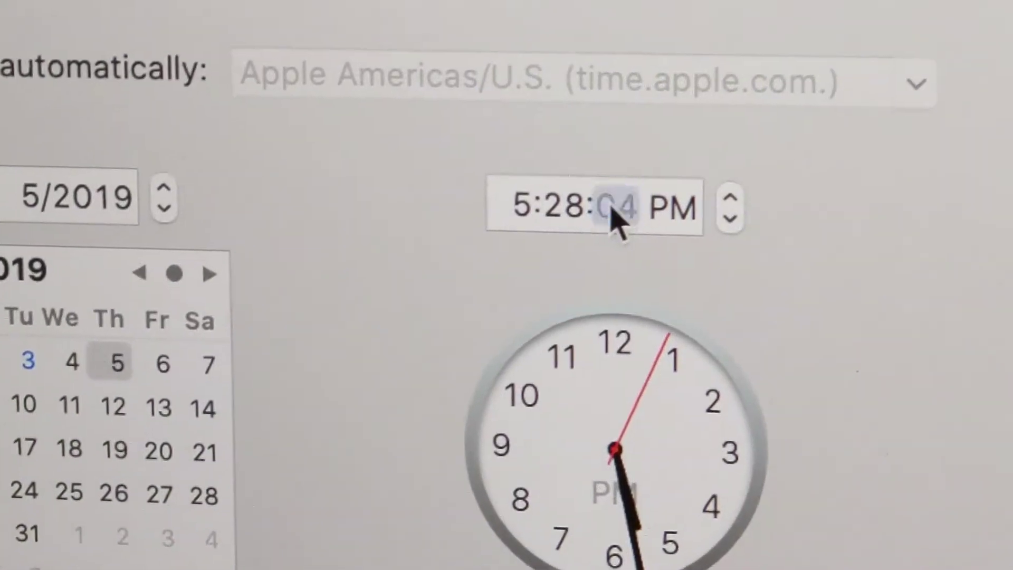
left_click(577, 190)
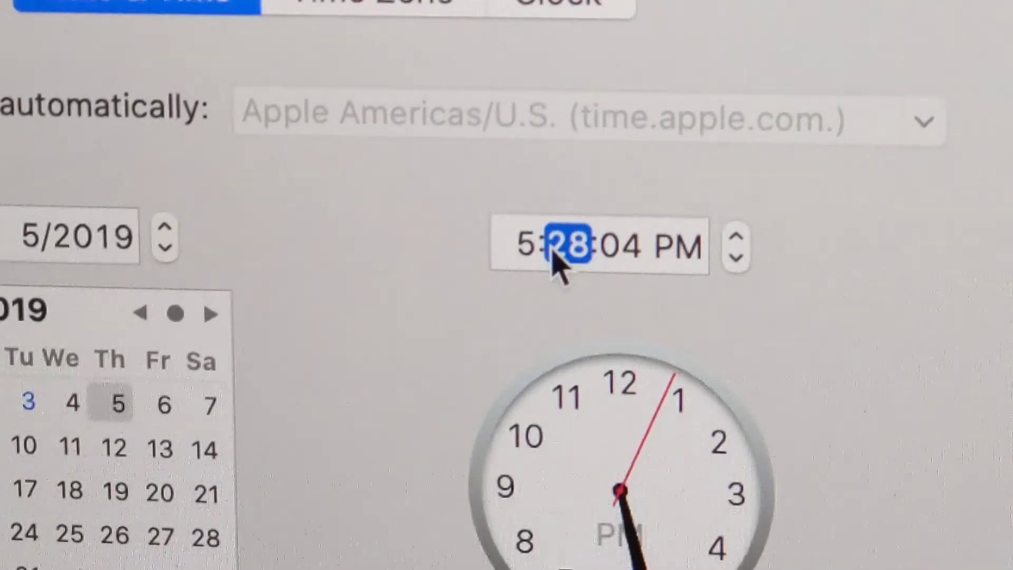
type("11")
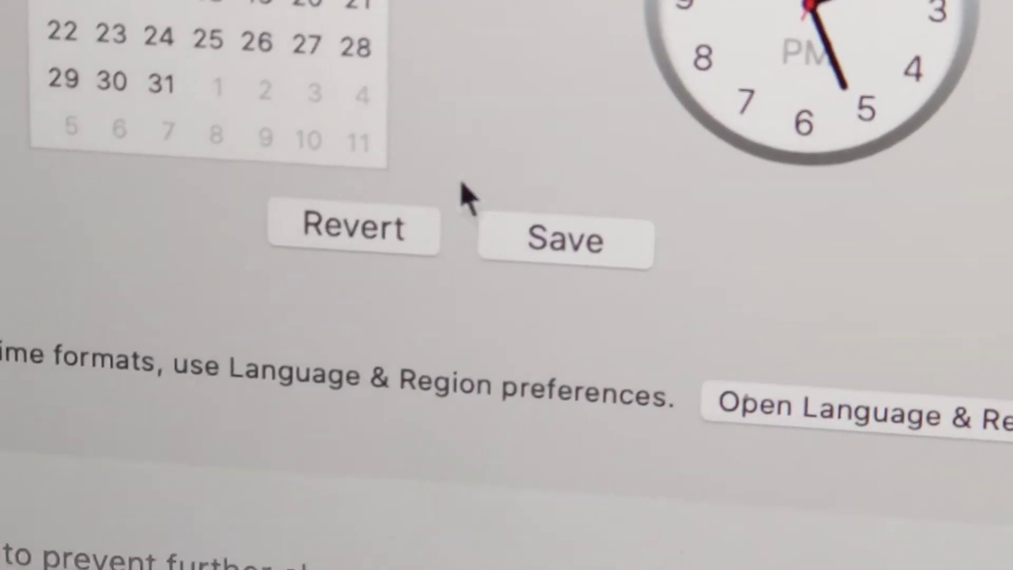
- Save the manually set 12/5/2019 date and 5:11 PM time
left_click(559, 222)
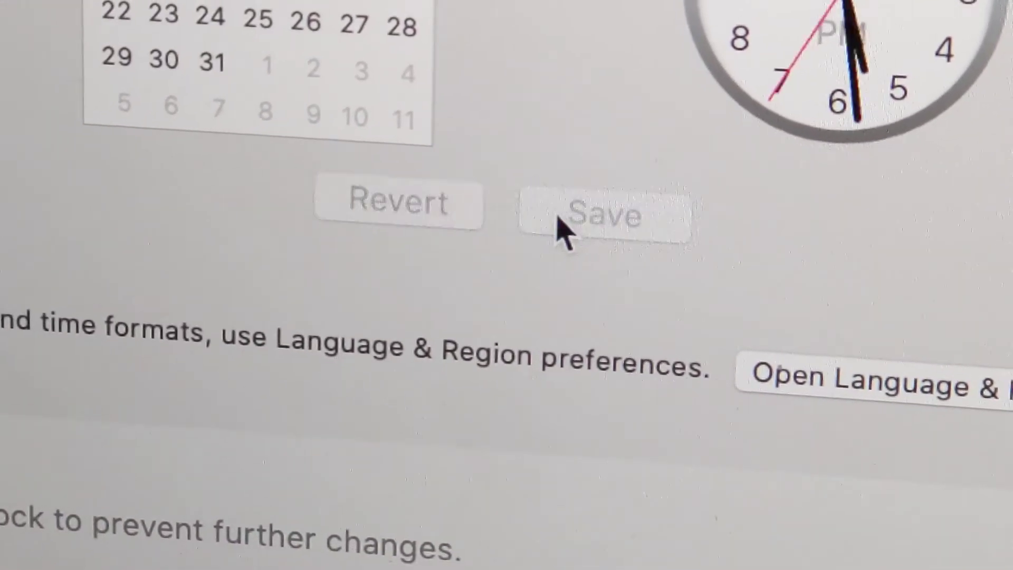